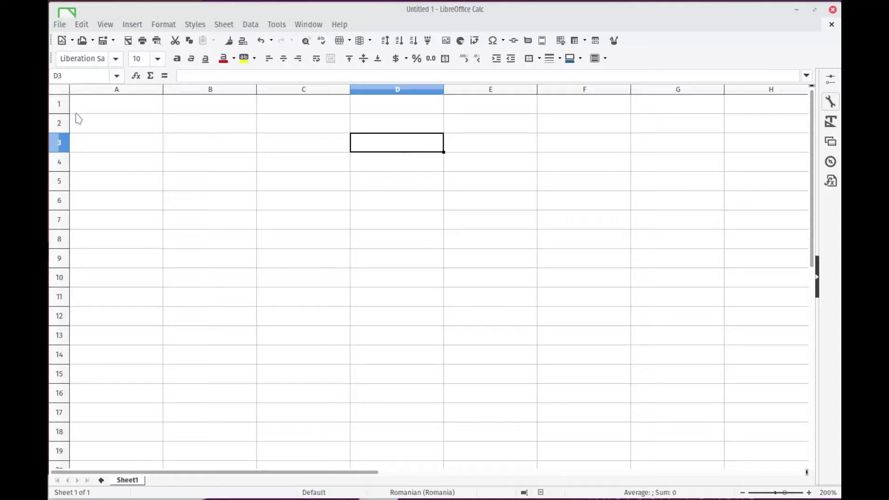
- Enter 500 in A1 and autofill it down to A12, giving the series 500–511
left_click(119, 105)
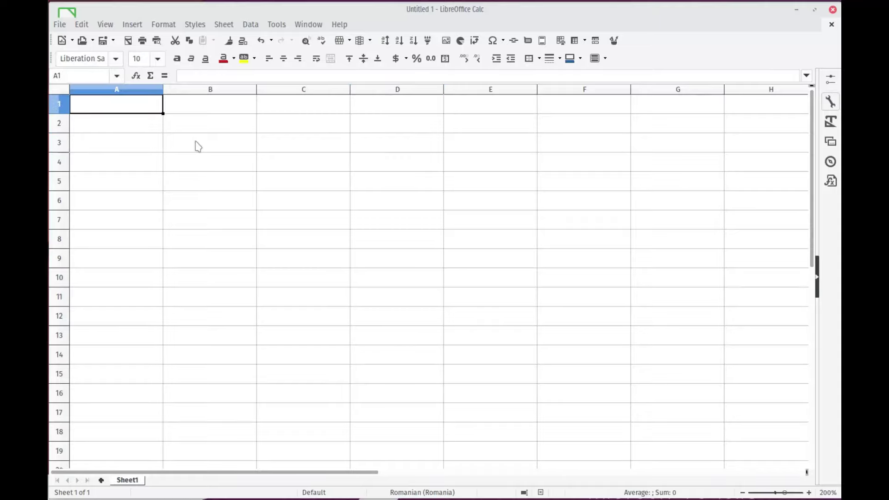
type("5")
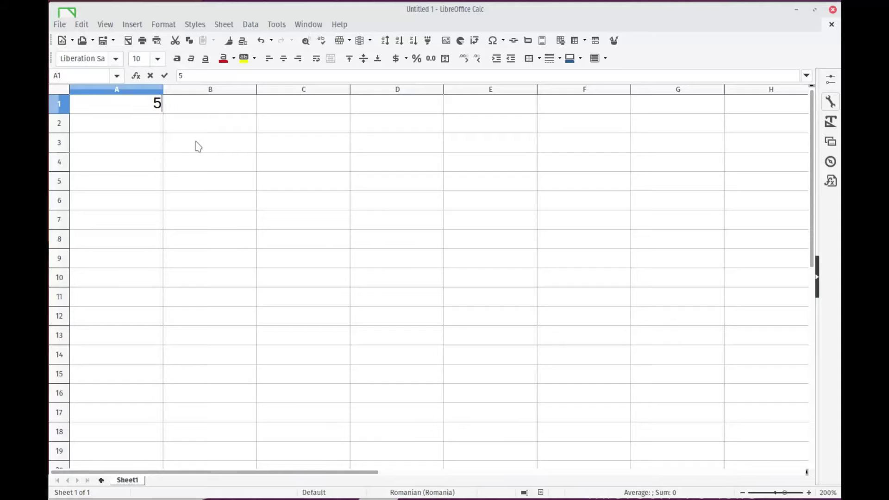
type("00")
key("Return")
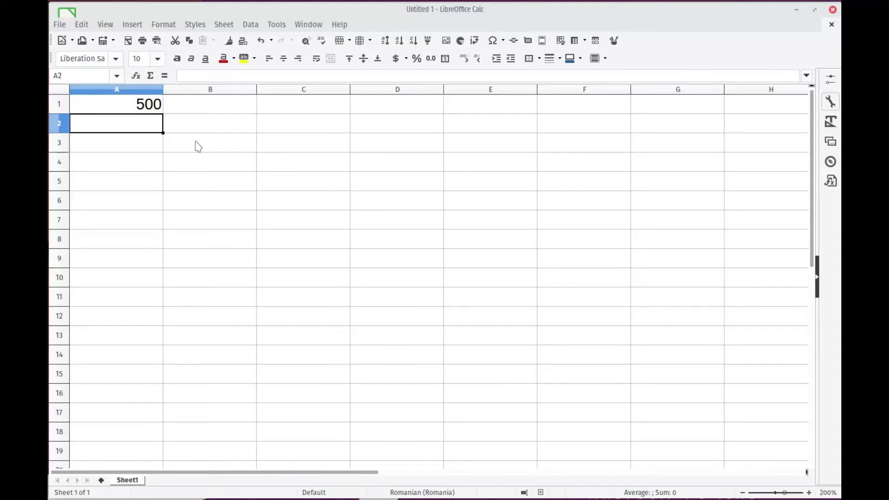
left_click(151, 109)
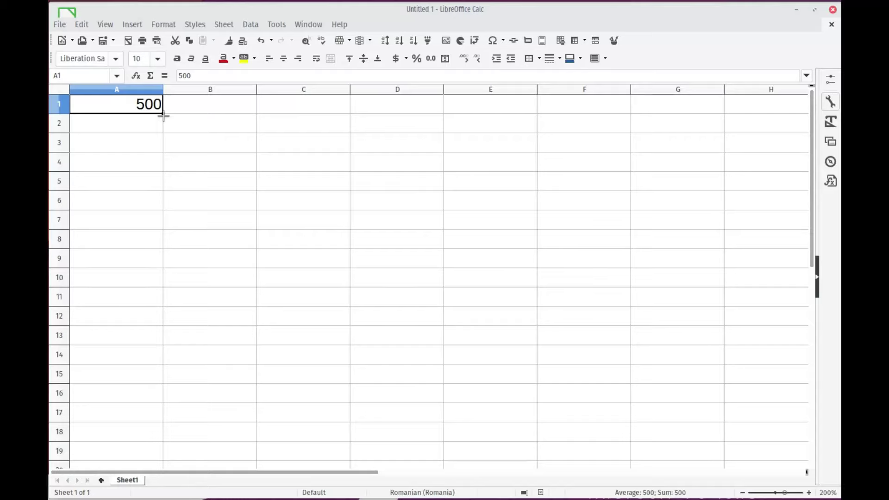
left_click_drag(164, 115, 161, 163)
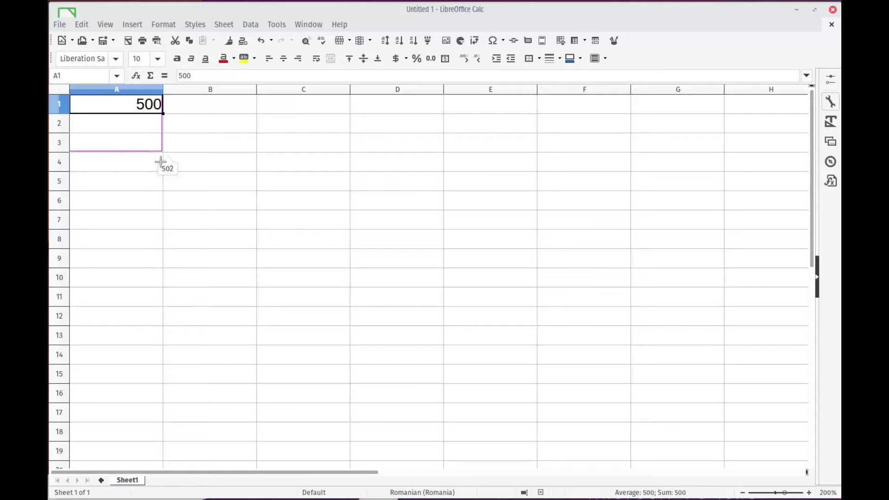
left_click_drag(161, 163, 151, 335)
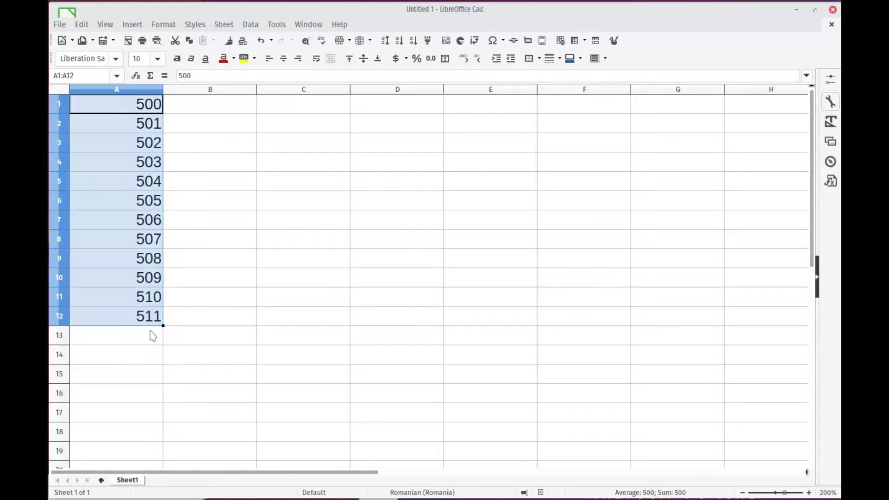
- Enter 500 in C1 and autofill it down to C12 as a counting series
left_click(227, 108)
left_click(267, 109)
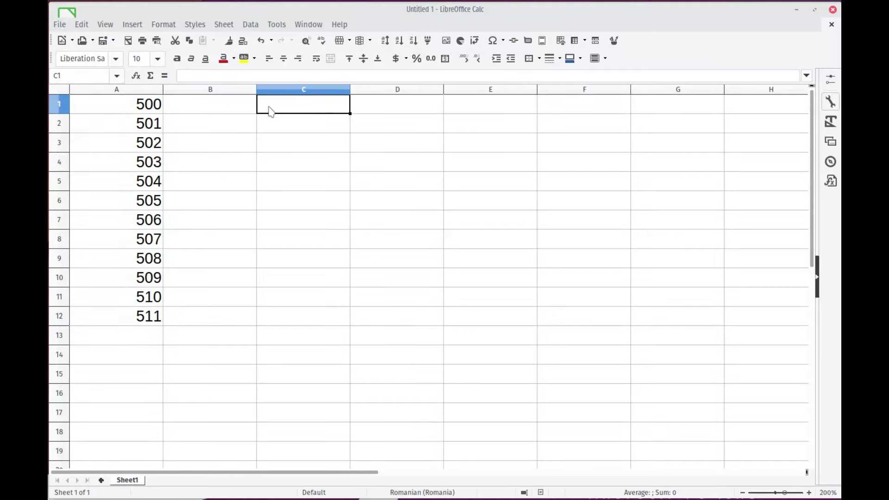
type("500")
key("Return")
left_click(347, 106)
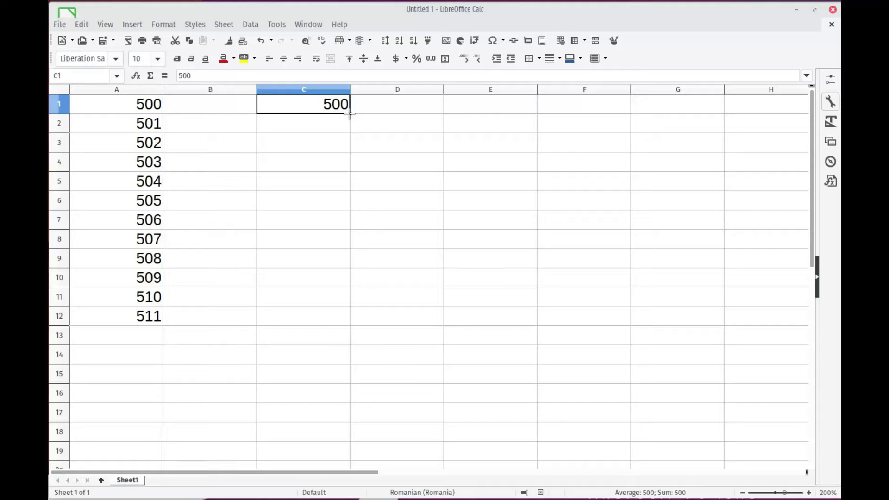
left_click_drag(350, 114, 345, 325)
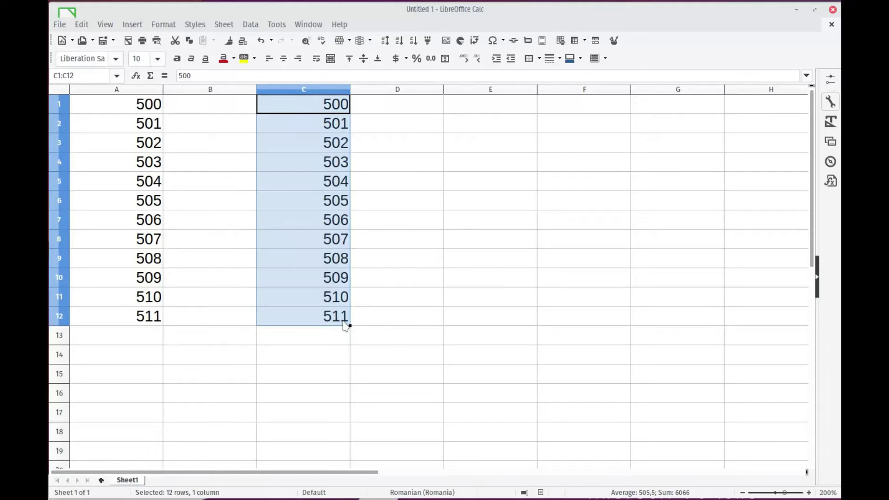
- Select C1:C12 and delete the counting series
left_click(342, 183)
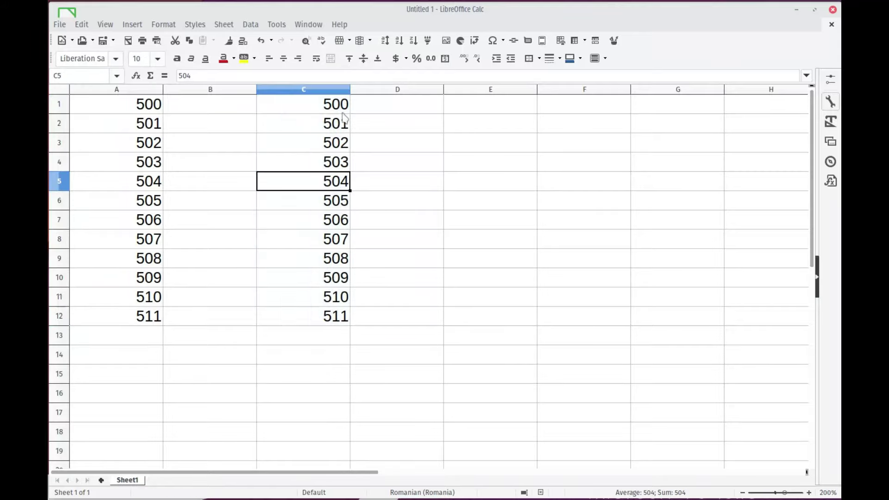
left_click(343, 108, "shift")
left_click(345, 326, "shift")
key("Delete")
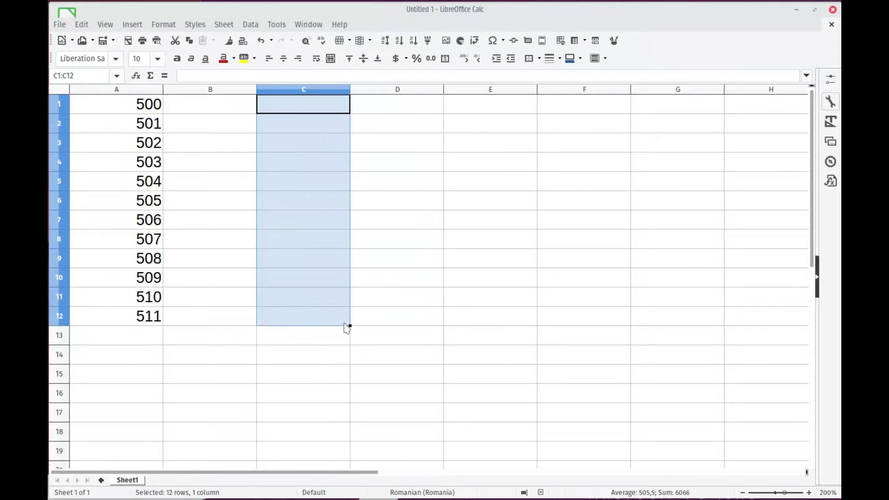
- Re-enter 500 in C1 and Ctrl-drag to copy 500 into every cell down to C12
left_click(311, 112)
type("54")
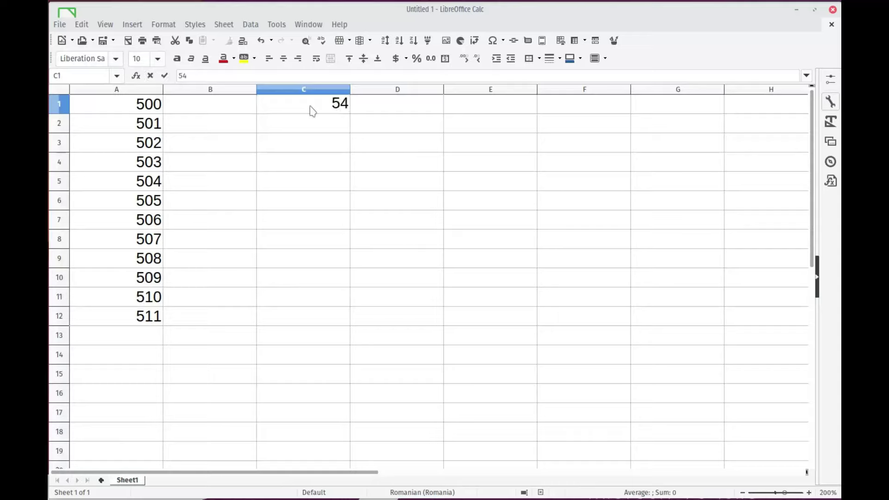
key("BackSpace")
type("00")
key("Return")
left_click(332, 111)
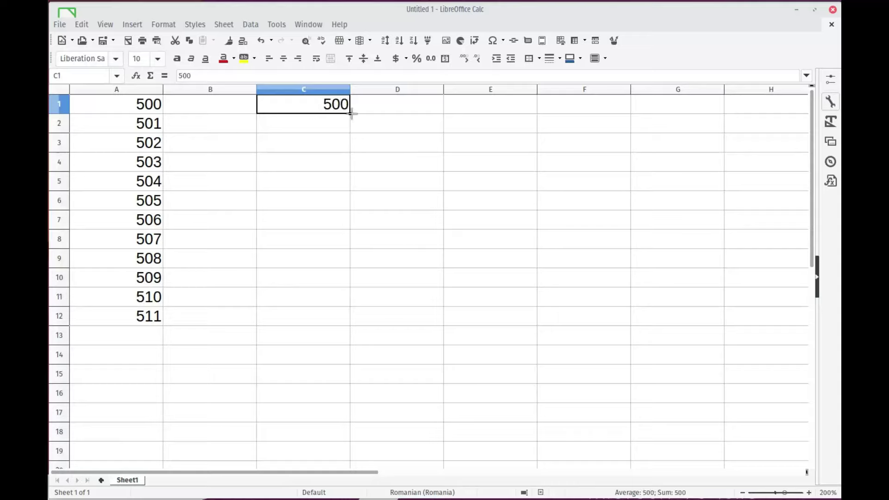
left_click_drag(351, 113, 331, 330)
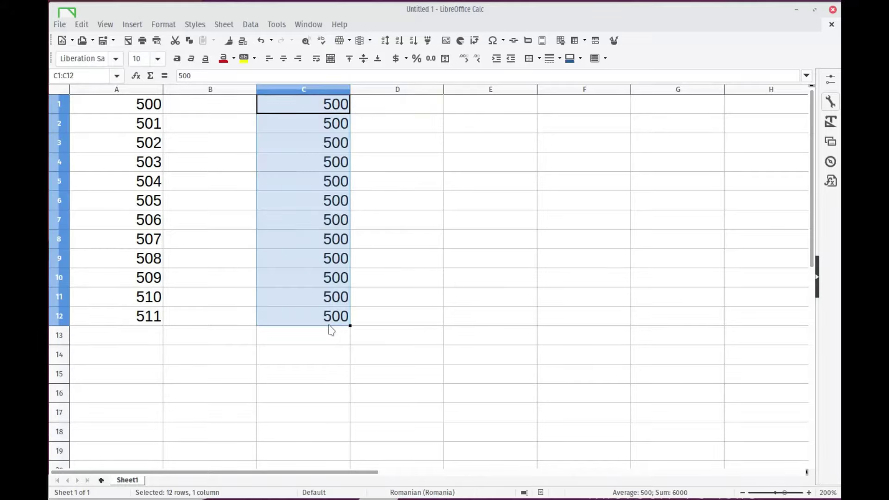
left_click(381, 249)
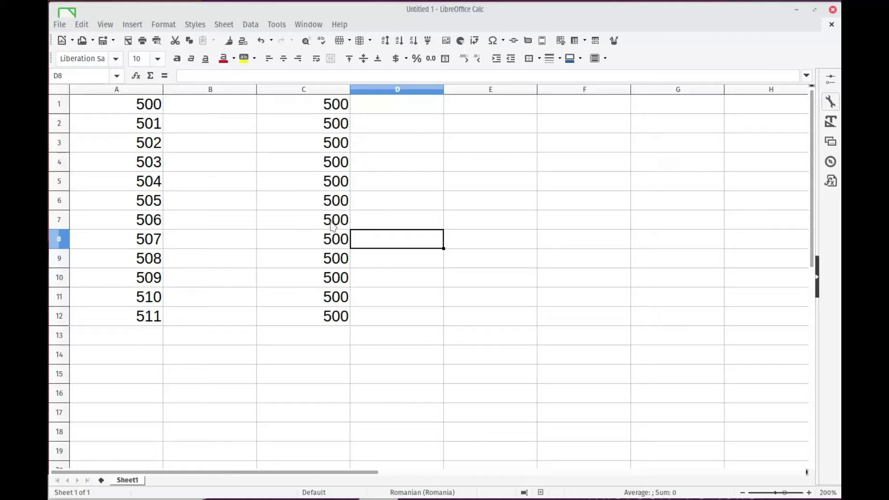
left_click(322, 178)
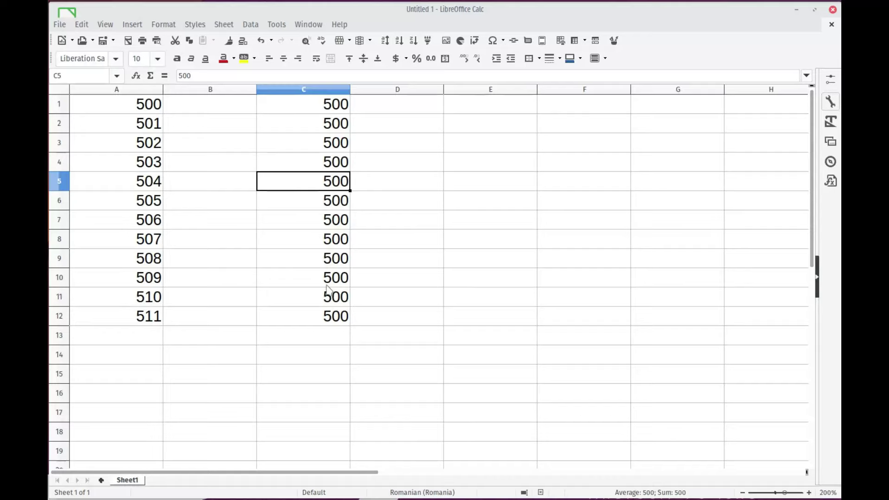
- Enter Monday in E1 and autofill the weekdays Monday–Sunday down to E7
left_click(462, 110)
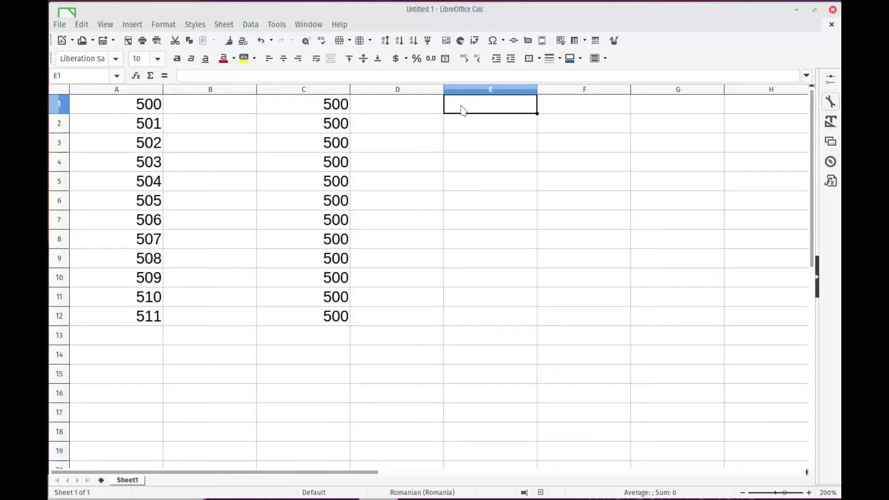
type("Mo")
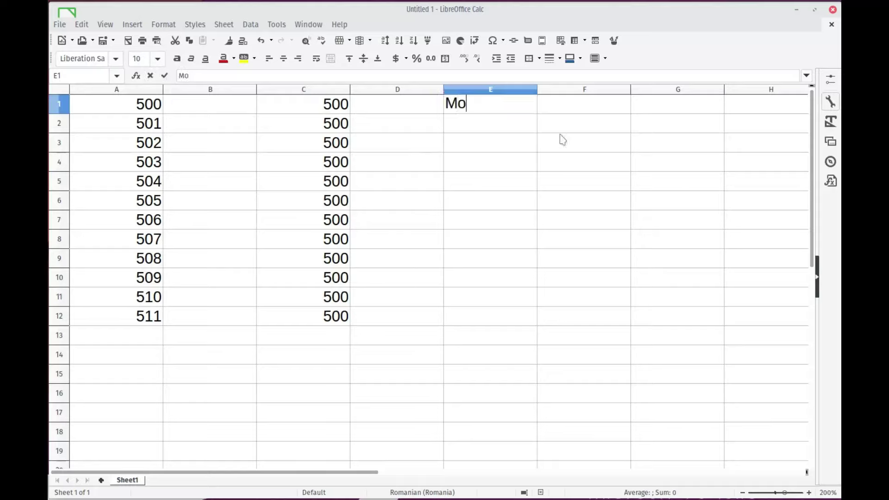
type("nday")
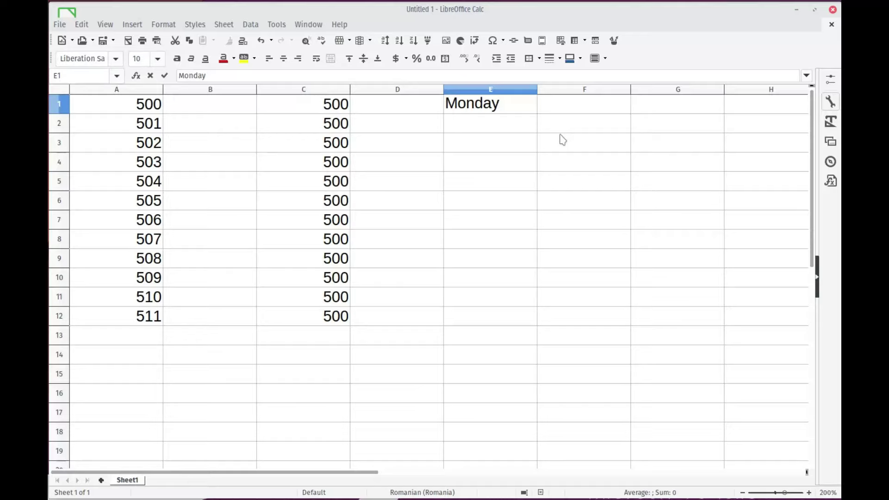
key("Return")
left_click(536, 112)
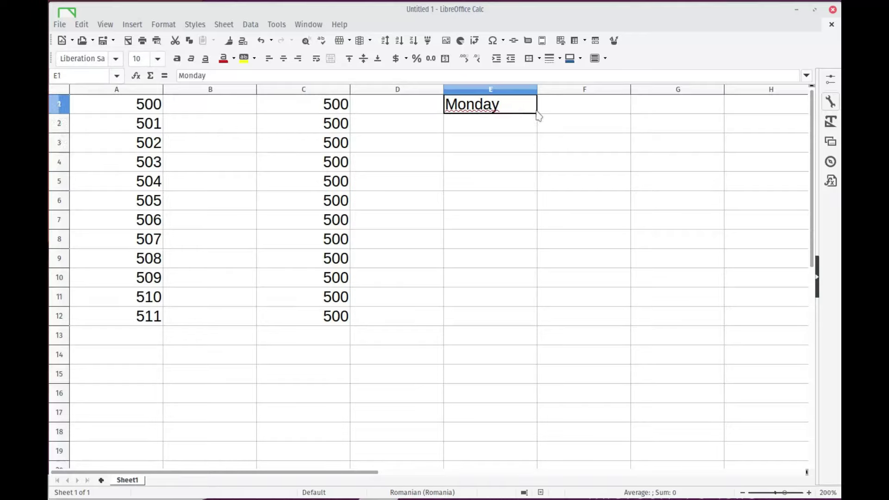
left_click_drag(539, 112, 527, 229)
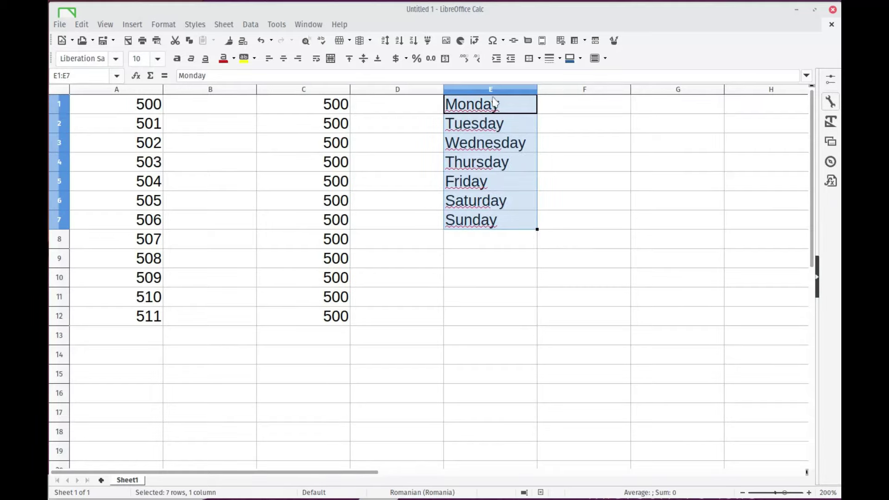
left_click(492, 221)
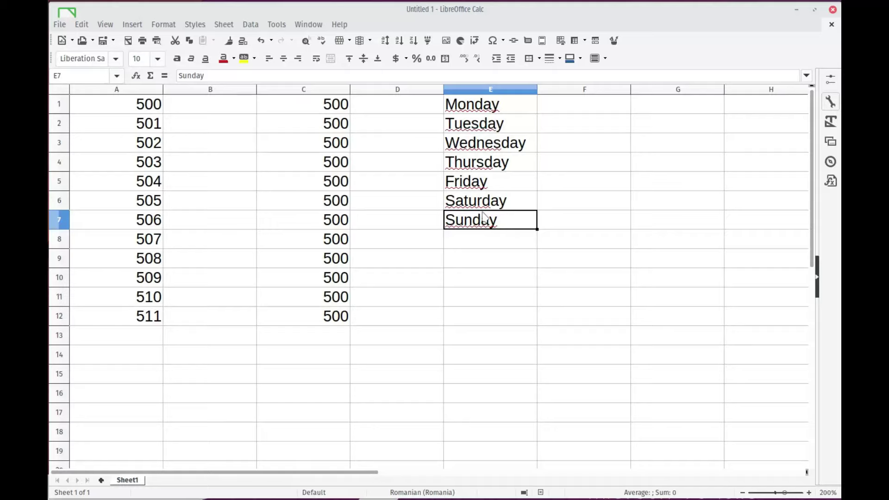
- Enter Monday in F1 and extend it down column F
left_click(551, 111)
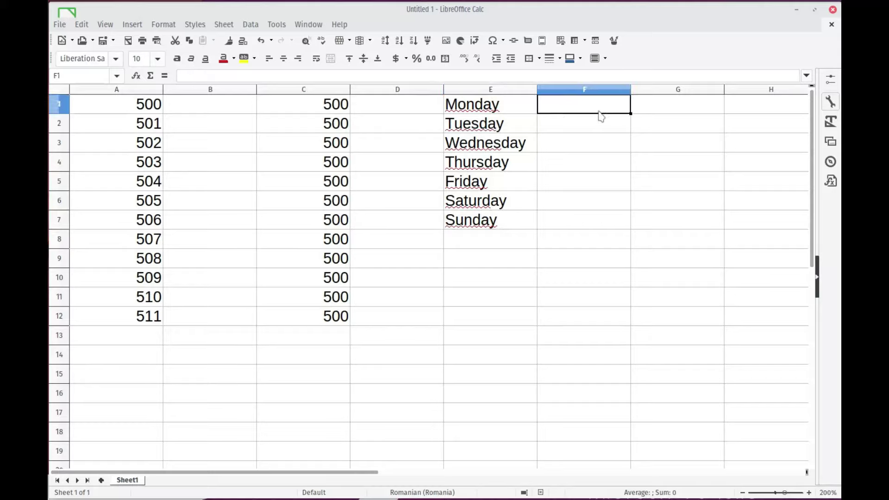
type("Monday")
key("Return")
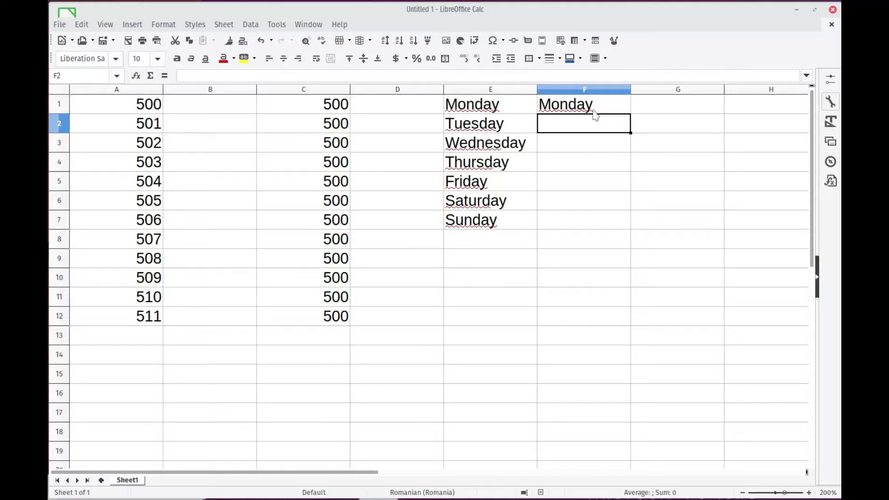
left_click(594, 111)
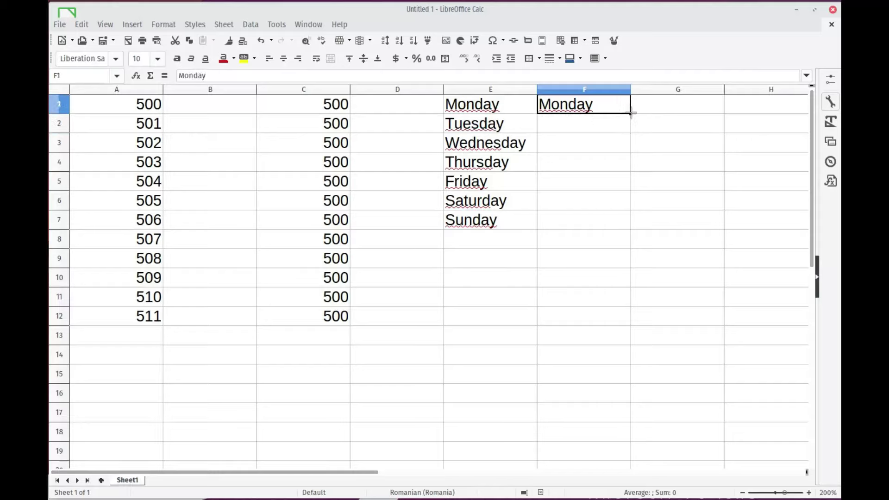
left_click_drag(629, 117, 623, 230)
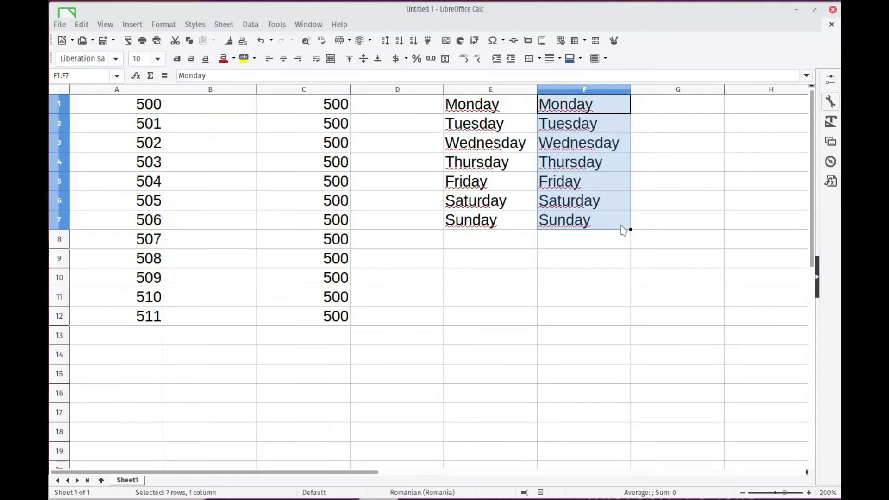
- From F1 alone, copy Monday into every cell down to F7
left_click(615, 110)
left_click_drag(630, 116, 623, 211)
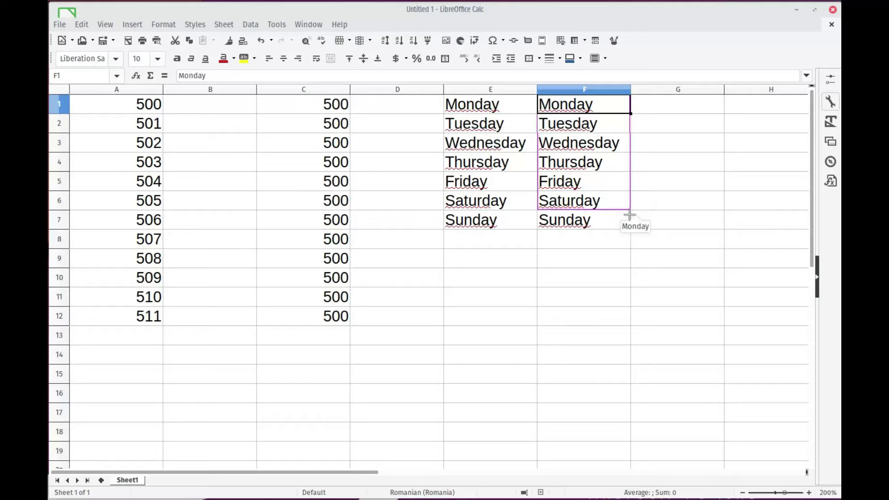
left_click(607, 164)
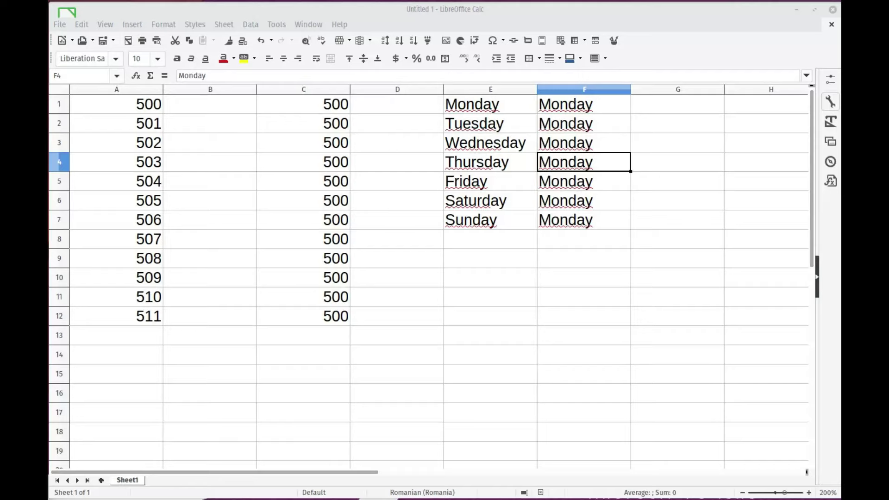
left_click(594, 324)
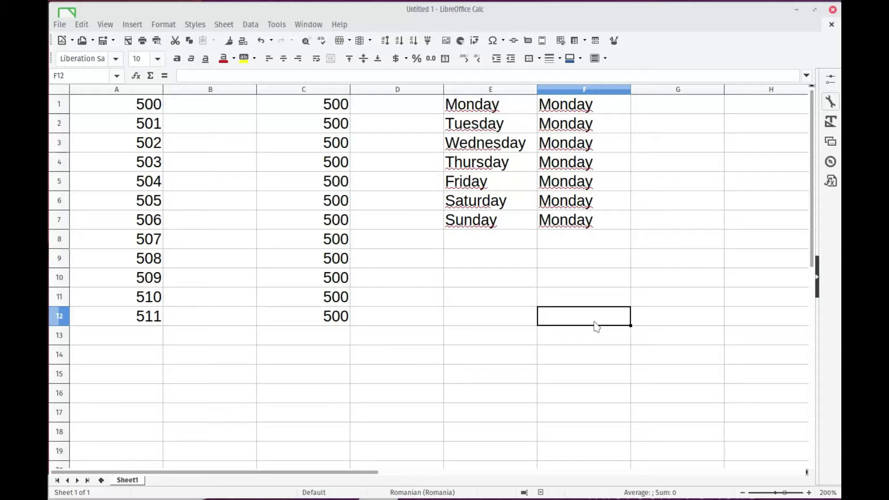
- Clear all data in A1:F12
mouse_move(136, 110)
left_mouse_down()
mouse_move(561, 312)
mouse_move(562, 321)
left_mouse_up()
key("Delete")
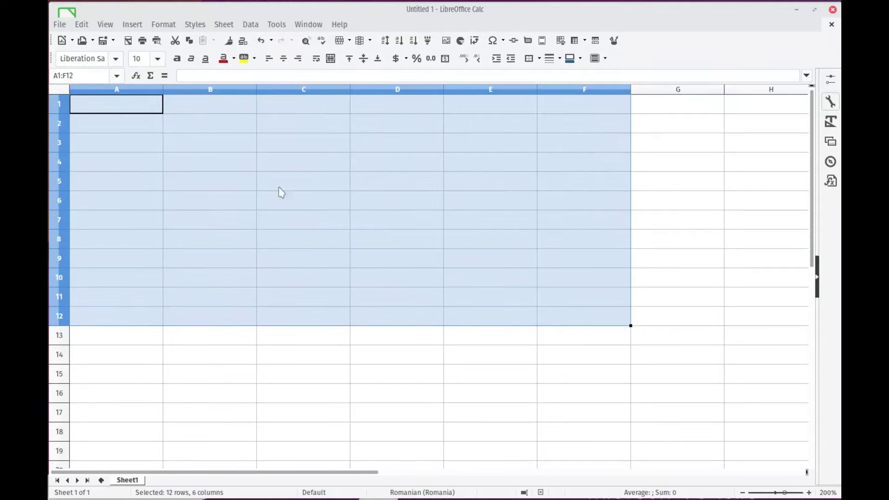
left_click(127, 111)
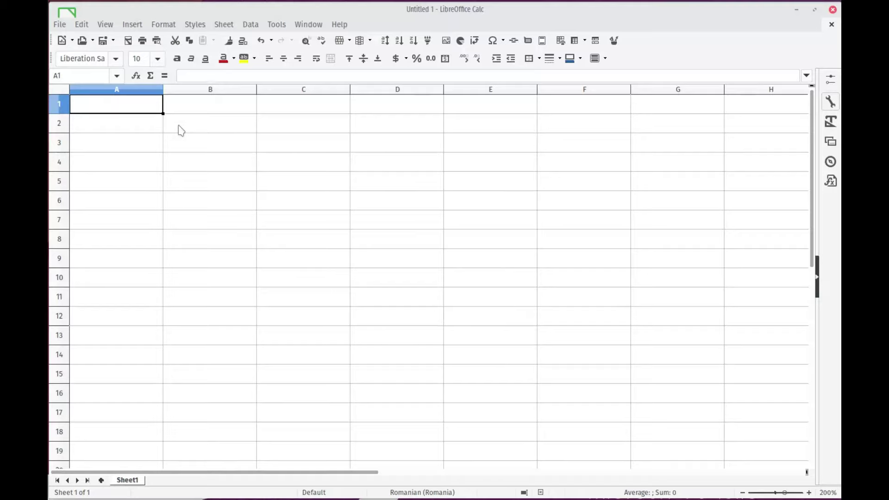
- Enter Monday in A1 and autofill Monday–Sunday down to A7, then move to B1
key("F2")
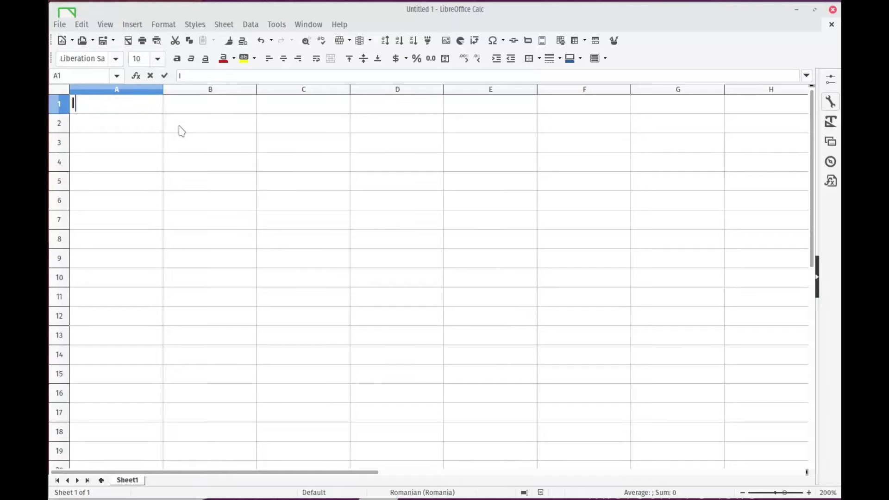
type("la")
key("BackSpace")
key("BackSpace")
type("M")
type("onday")
key("Return")
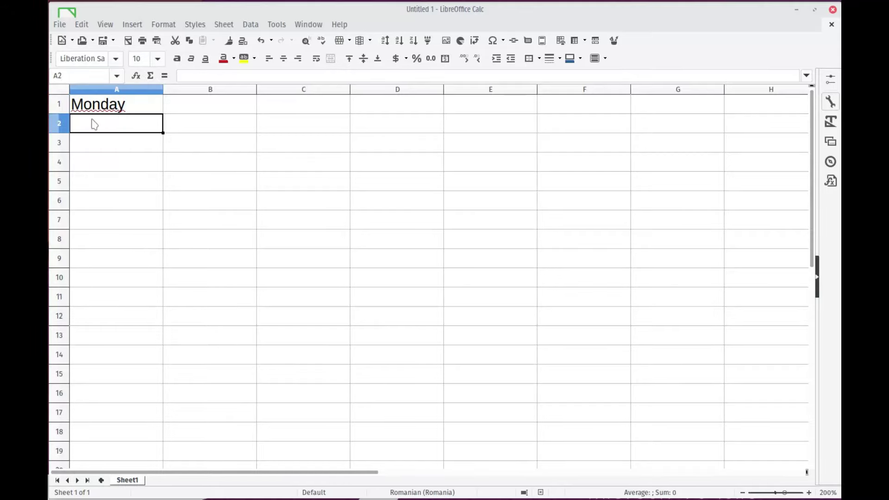
left_click(122, 110)
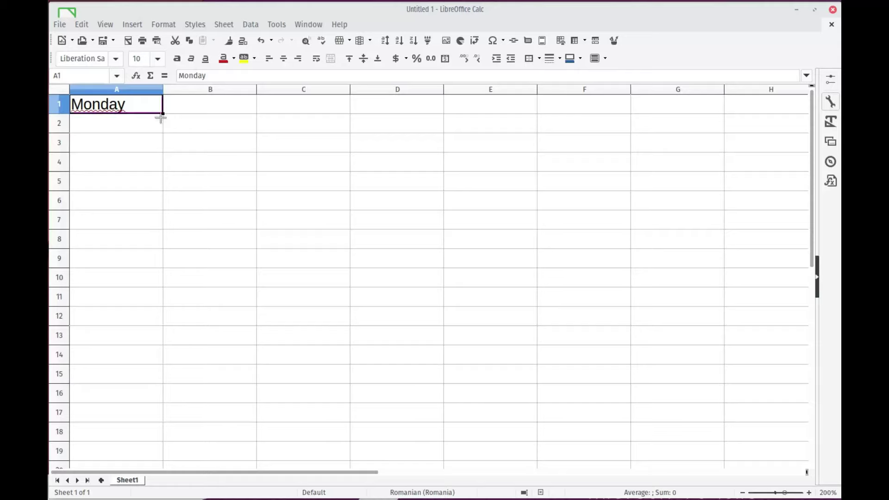
left_click_drag(166, 113, 157, 235)
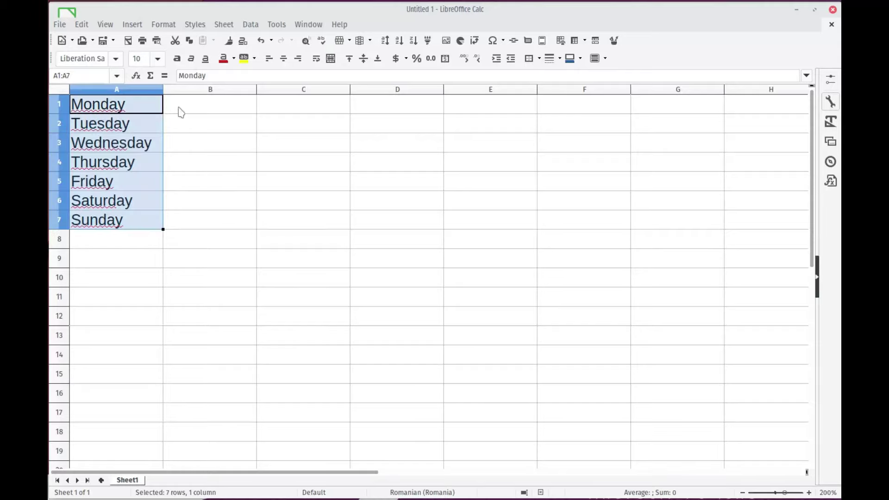
left_click(214, 113)
type("500")
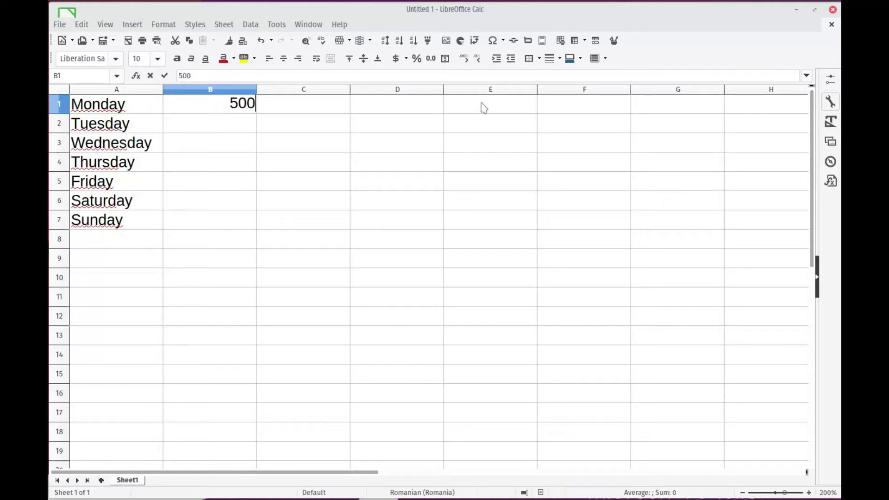
- Enter 500 in B1 and 1 in C1, then double-click fill both series down to row 7
key("Tab")
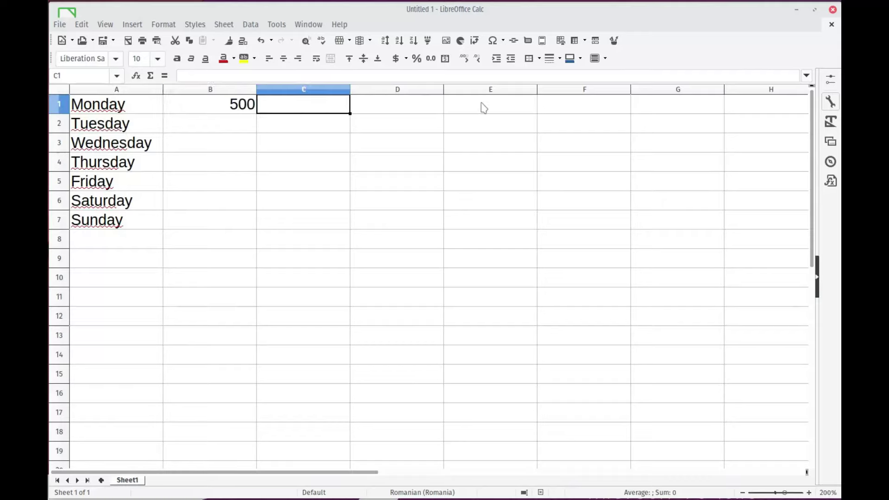
type("1")
key("Return")
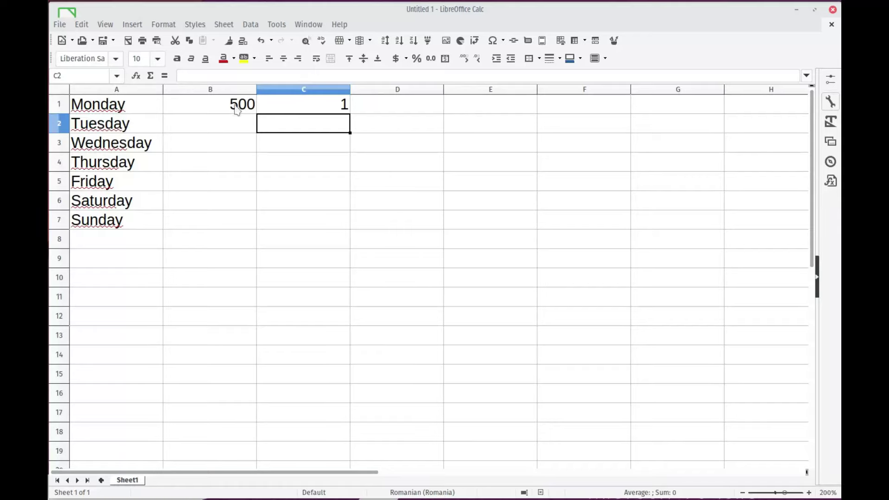
left_click_drag(238, 111, 302, 109)
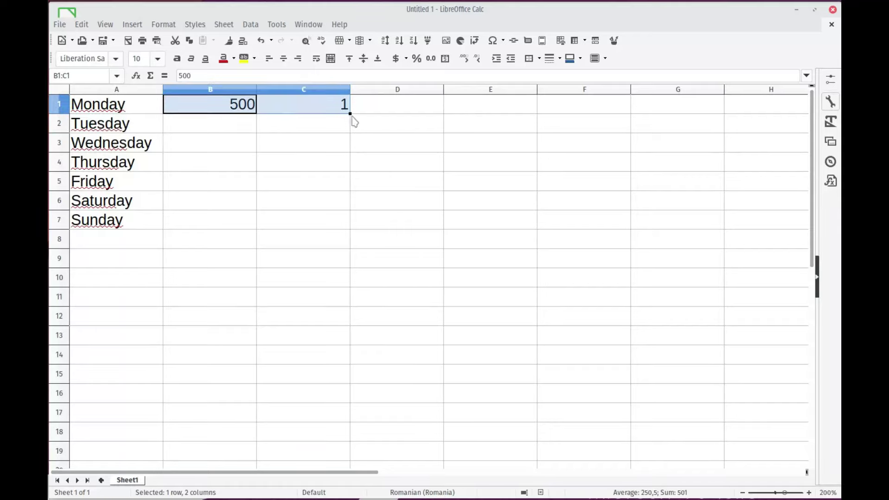
double_click(350, 113)
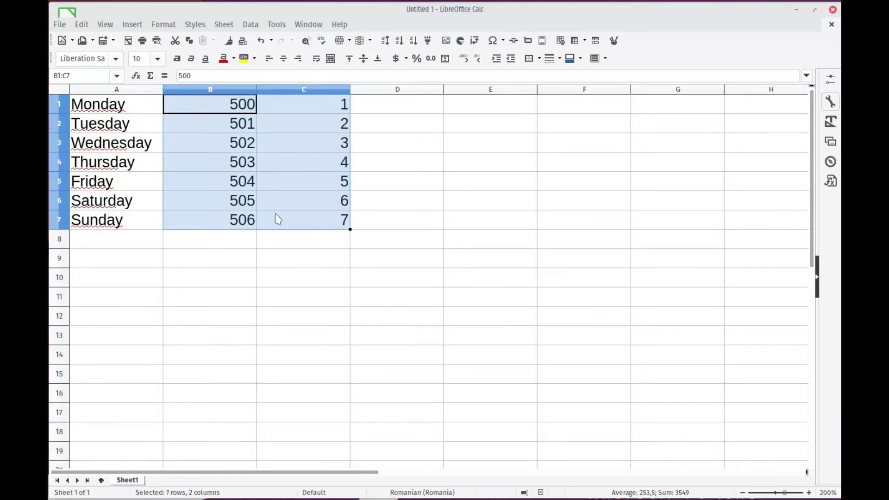
- Enter 555 in D1 and autofill the series 555–561 down to D7
left_click(368, 111)
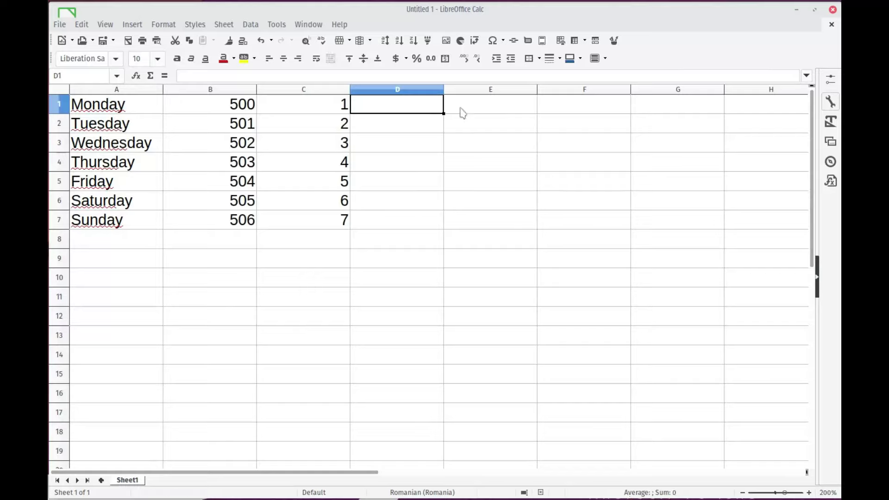
type("5")
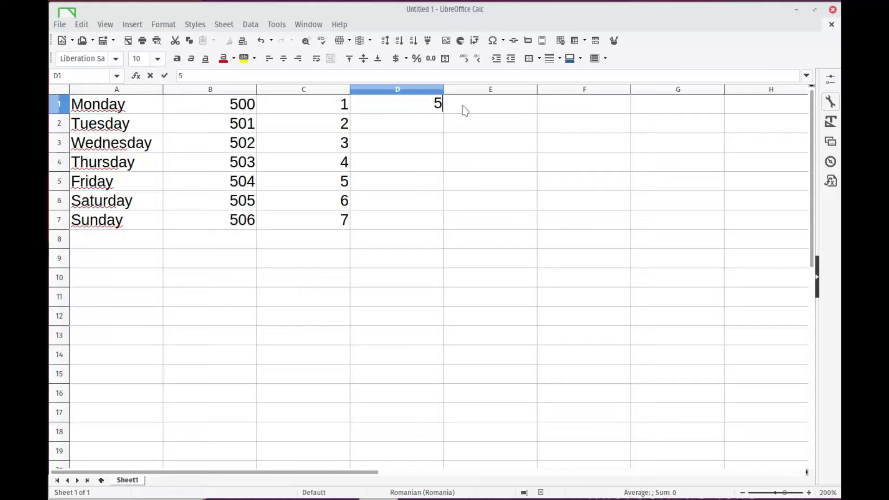
type("55")
key("Return")
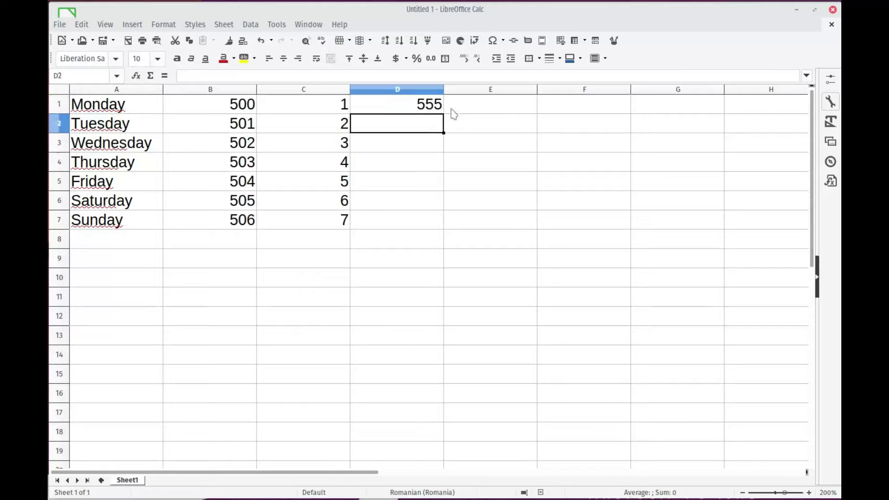
left_click(442, 105)
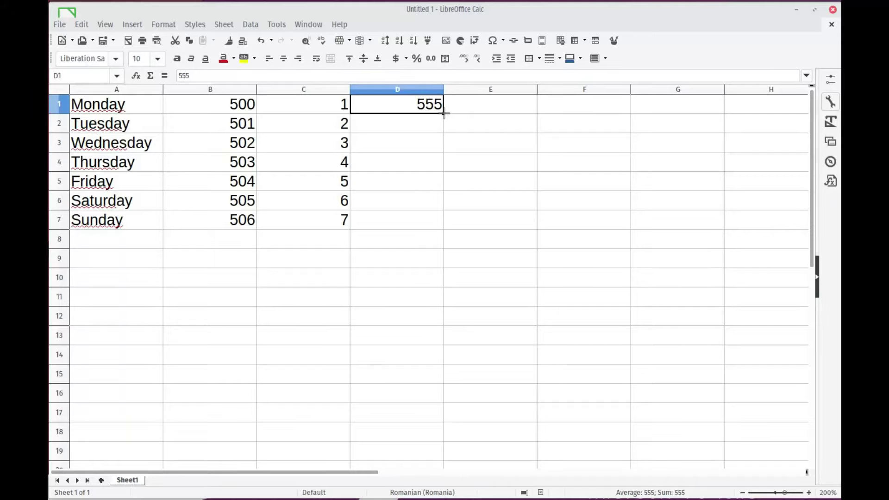
left_click_drag(443, 111, 443, 227)
left_click(470, 161)
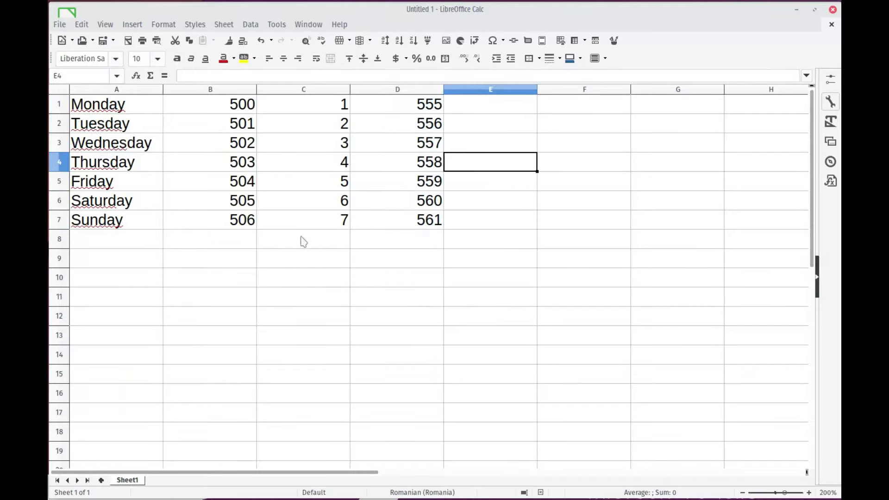
- Inspect the filled cells and select the whole table A1:D7
left_click(442, 115)
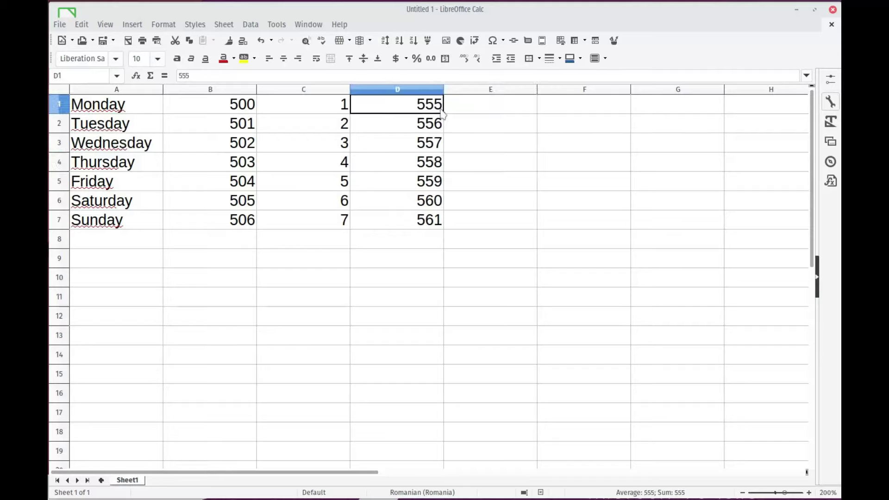
left_click(495, 159)
left_click(480, 119)
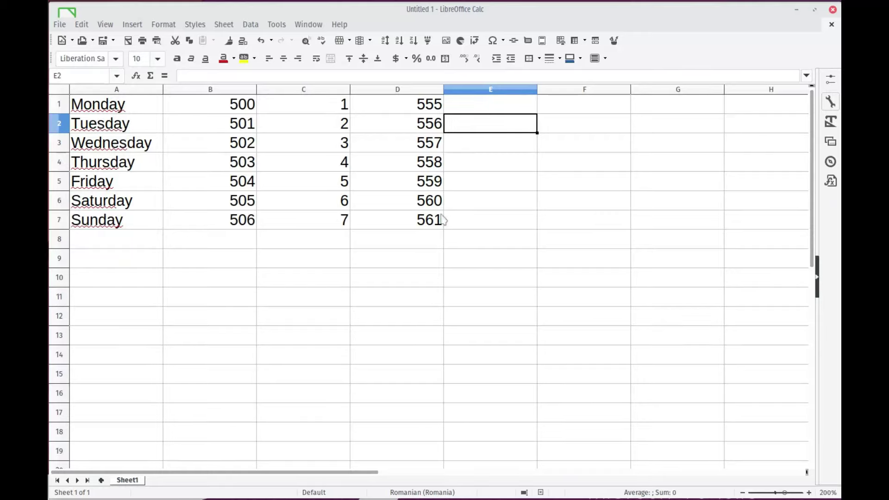
left_click(425, 221)
left_click_drag(426, 221, 76, 106)
- Delete the table contents and go to Tools > Options > LibreOffice Calc > Sort Lists
key("Delete")
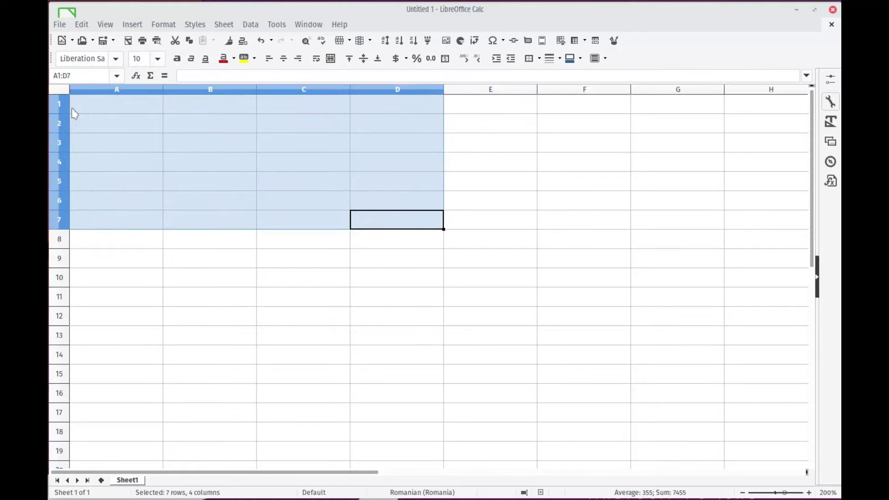
left_click(277, 26)
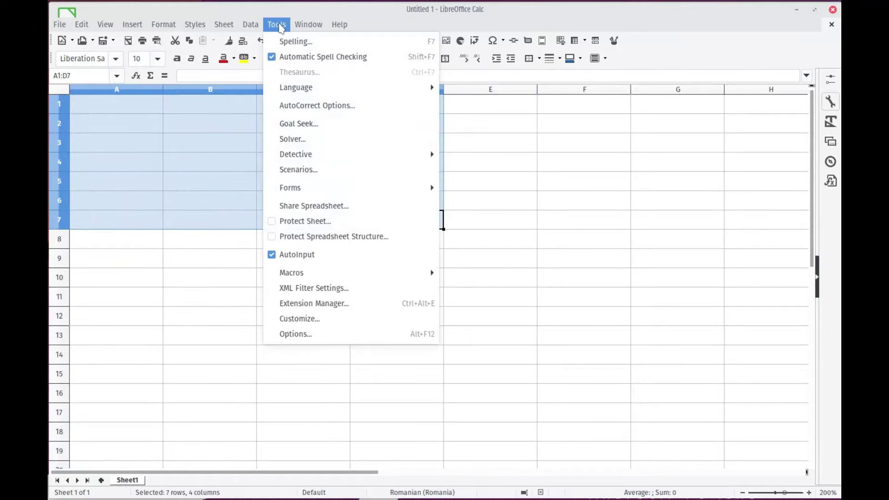
left_click(329, 335)
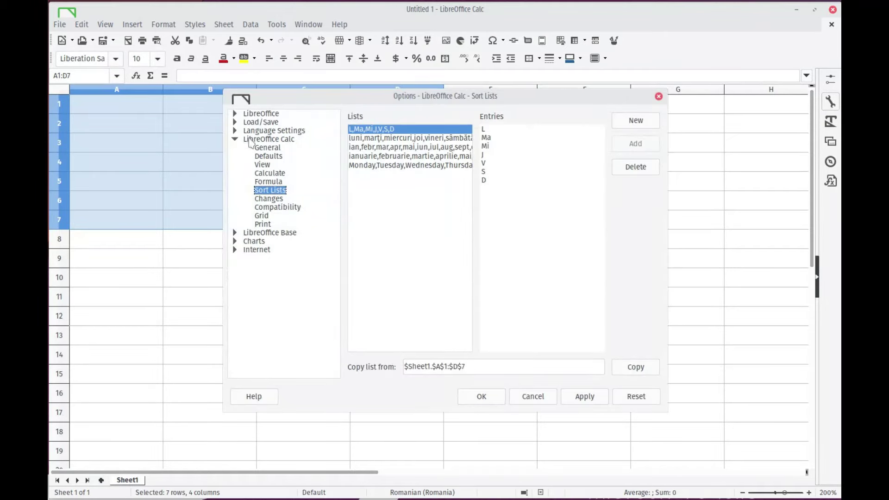
left_click(251, 140)
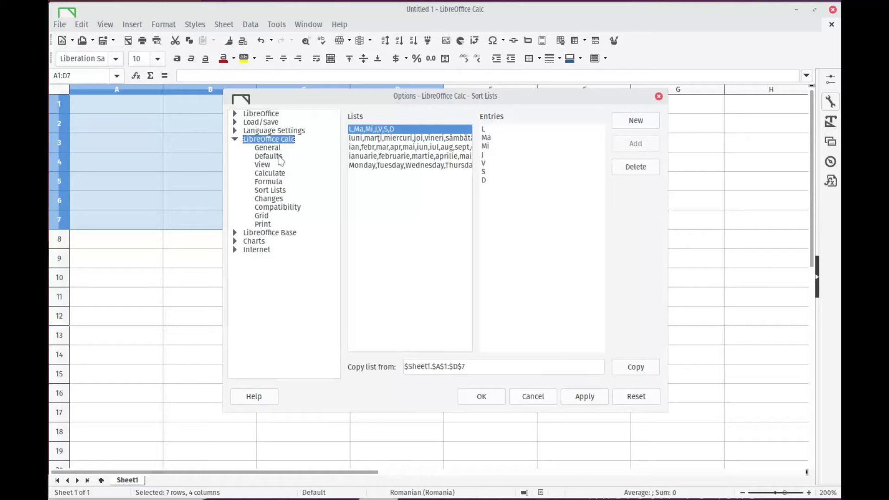
left_click(276, 190)
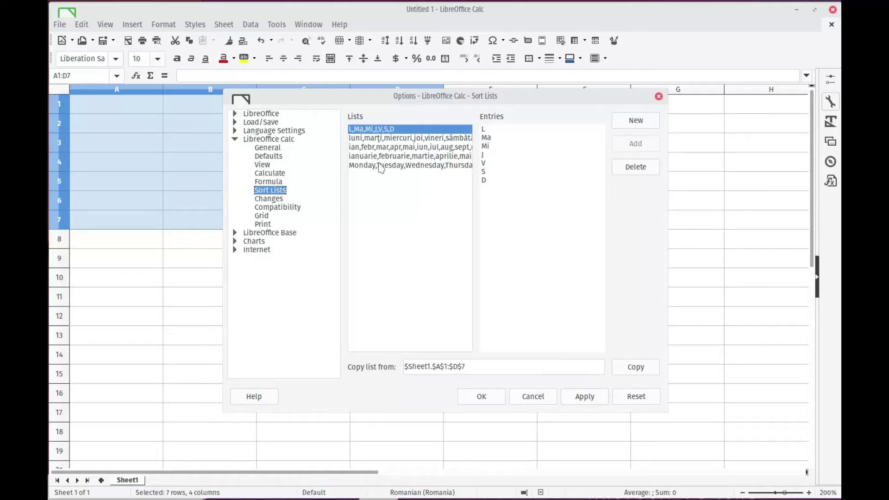
- Add a new sort list Patrick, Jane, Eve, John, Irena and confirm the options
left_click(633, 123)
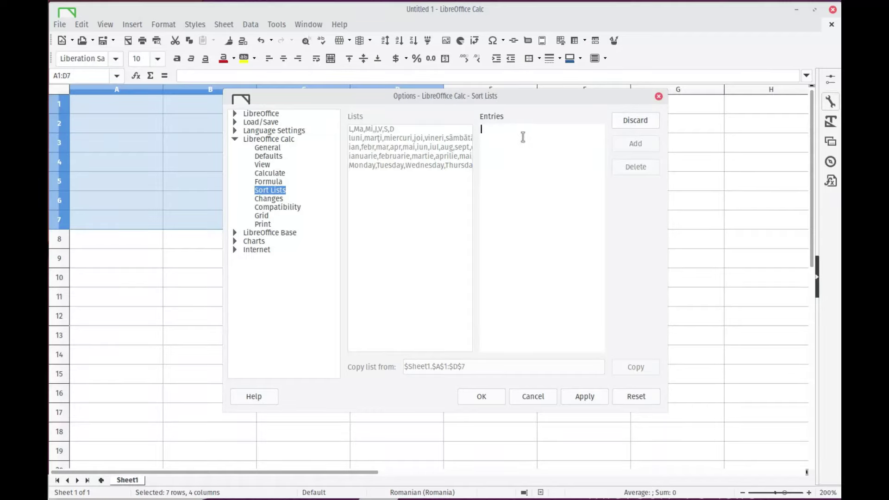
type("P")
type("Jane E")
type("ve")
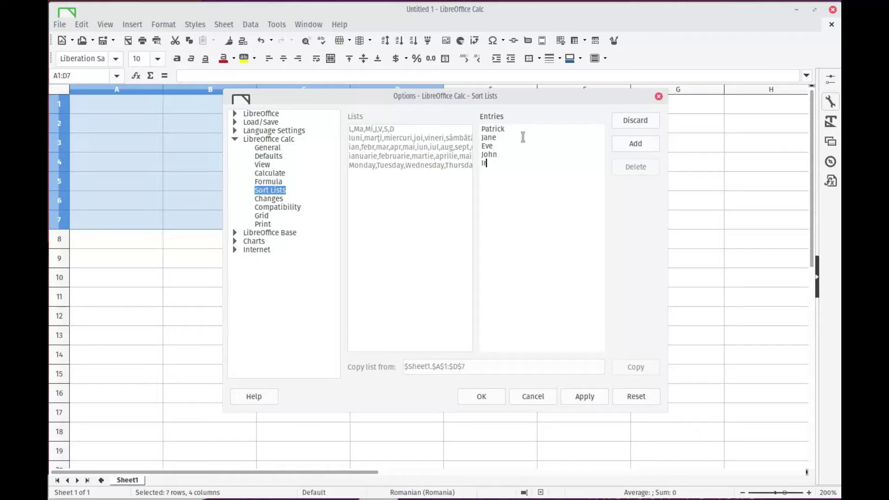
type("ena")
left_click(640, 144)
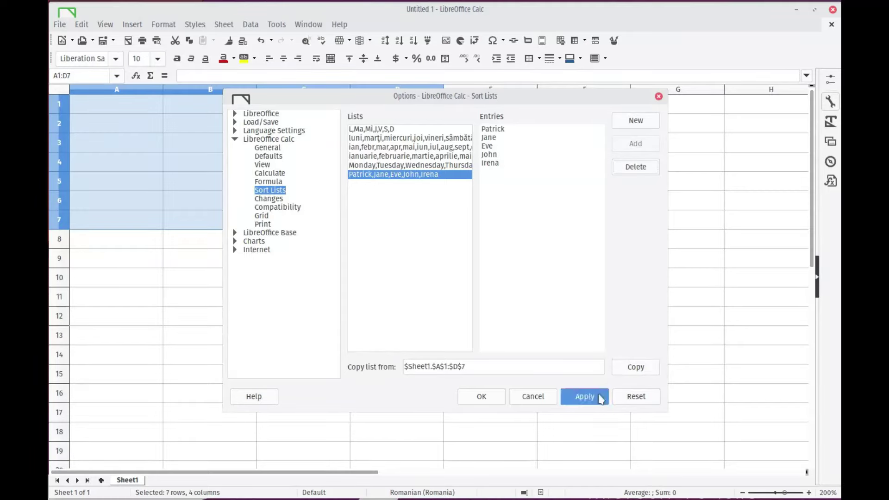
left_click(485, 397)
left_click(334, 304)
left_click(139, 123)
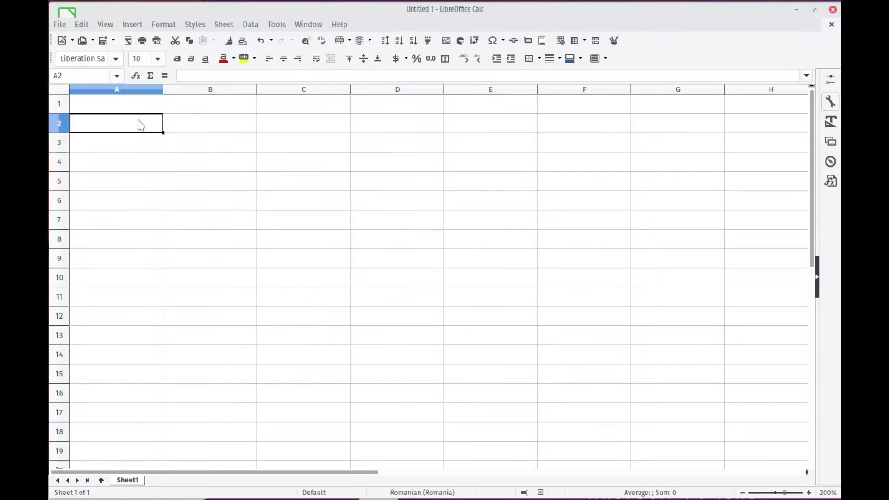
key("Up")
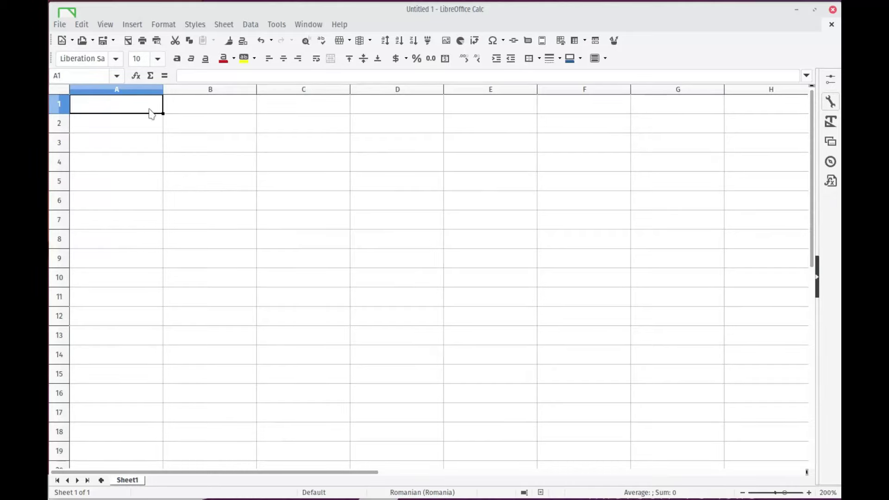
- Reopen Sort Lists to verify the names list, then close the options
left_click(277, 25)
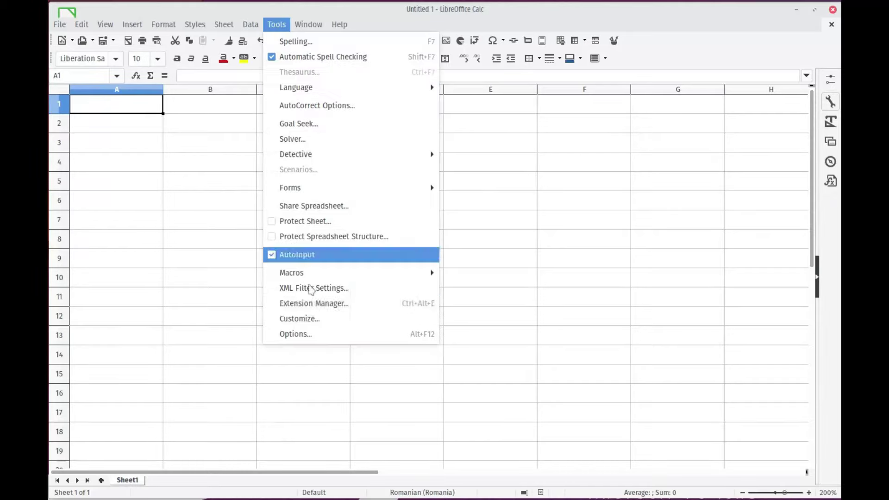
left_click(324, 335)
left_click(425, 167)
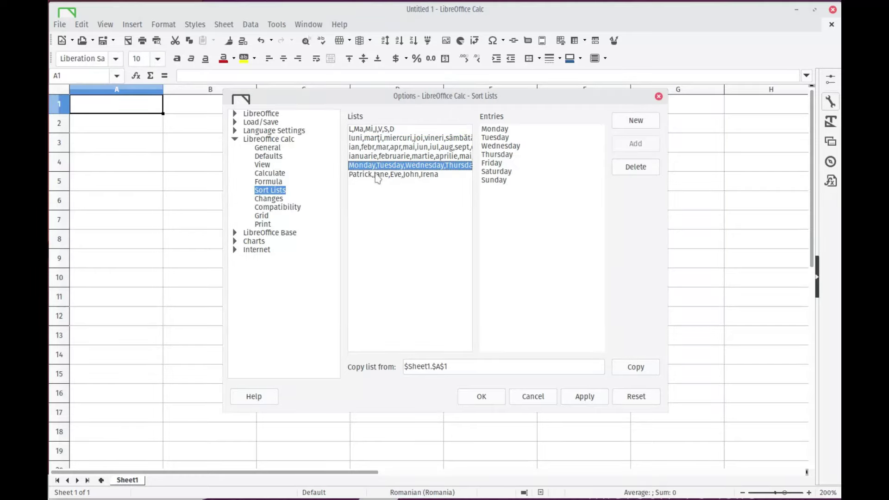
left_click(376, 175)
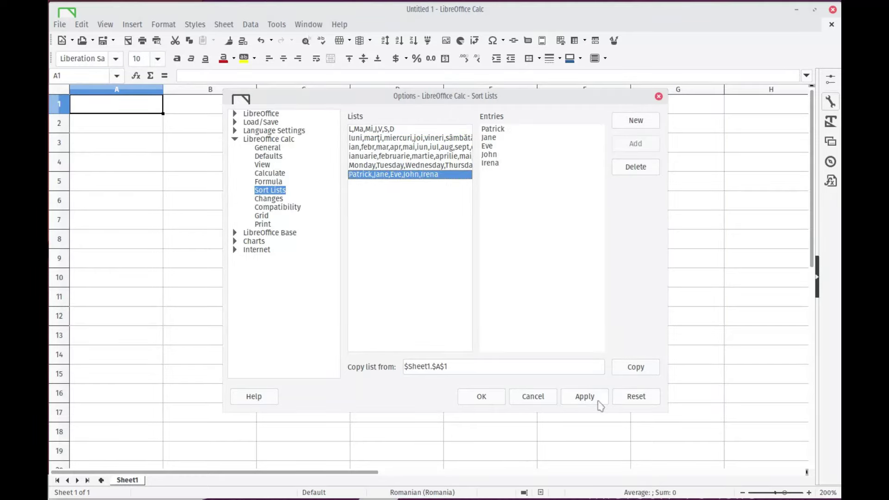
left_click(471, 399)
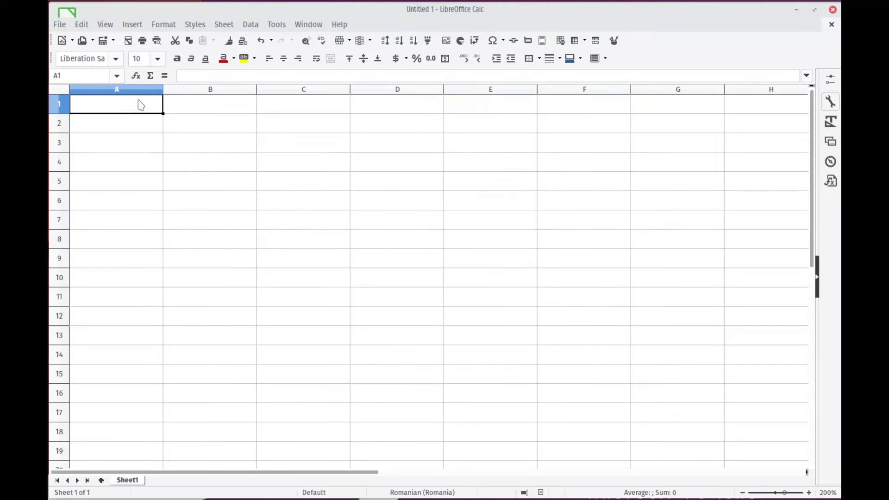
type("Patric")
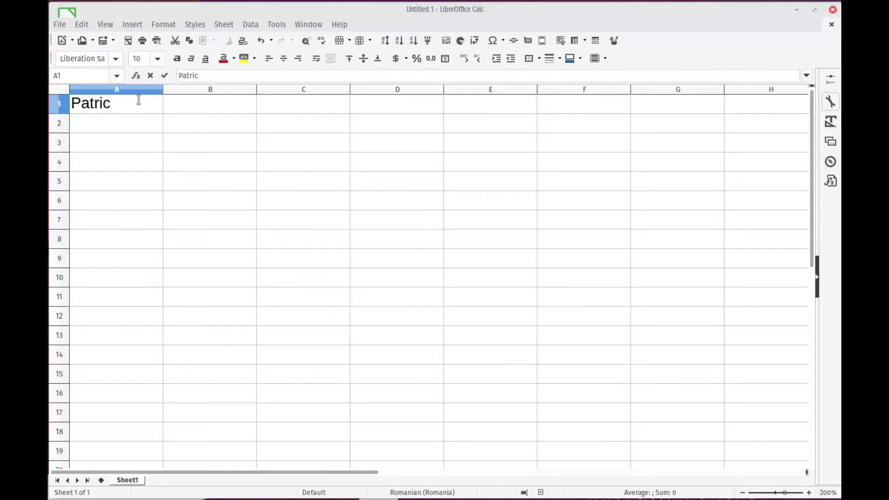
type("k")
- Enter Patrick in A1 and autofill the custom names list down to A5
key("Return")
left_click(154, 108)
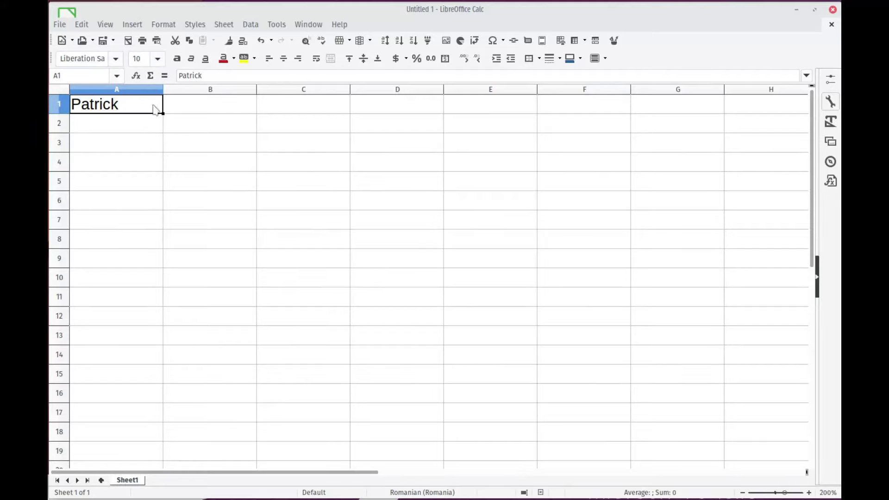
left_click_drag(164, 115, 162, 185)
left_click(184, 184)
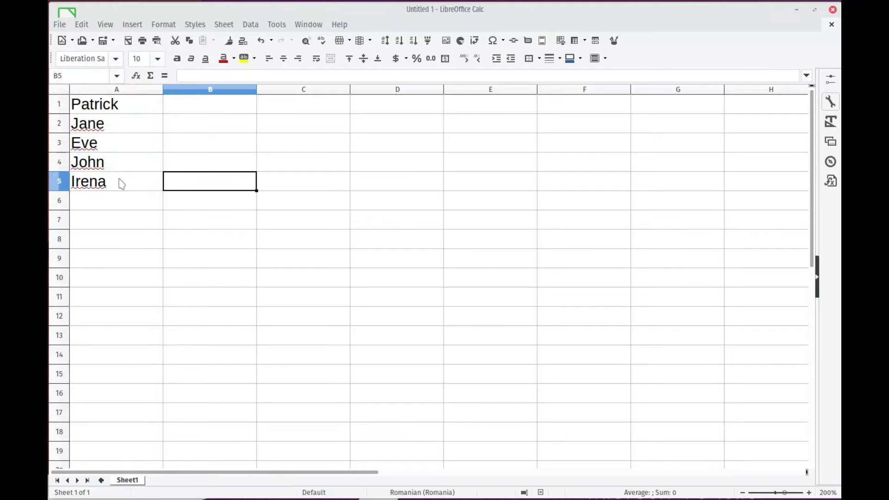
left_click(148, 223)
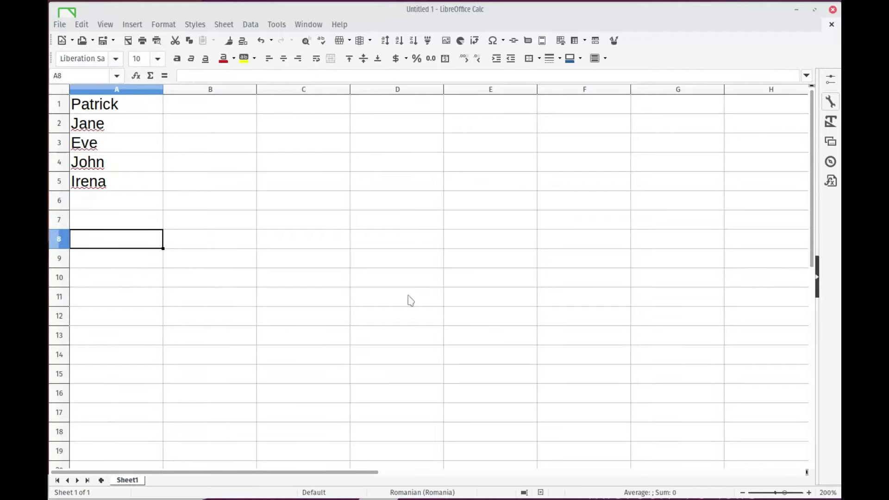
- Enter Patrick in D10 and autofill the names Patrick–Irena down to D14
left_click(424, 281)
type("Pa")
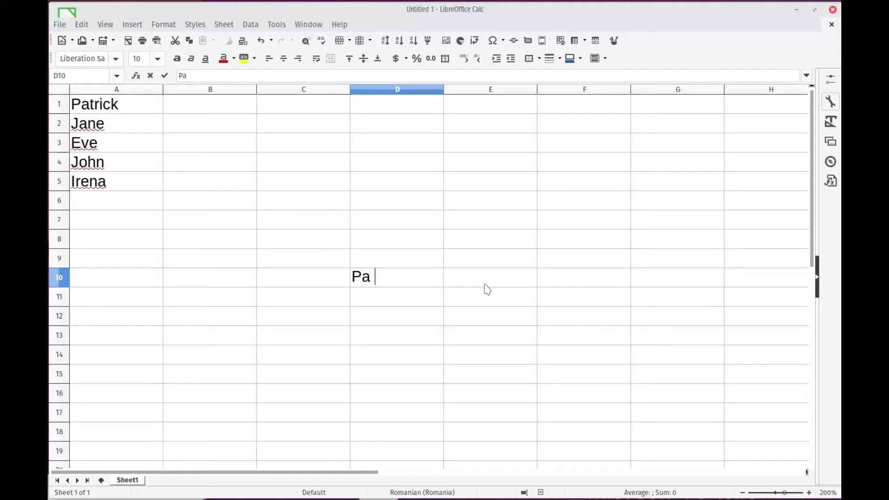
type("trick")
key("Return")
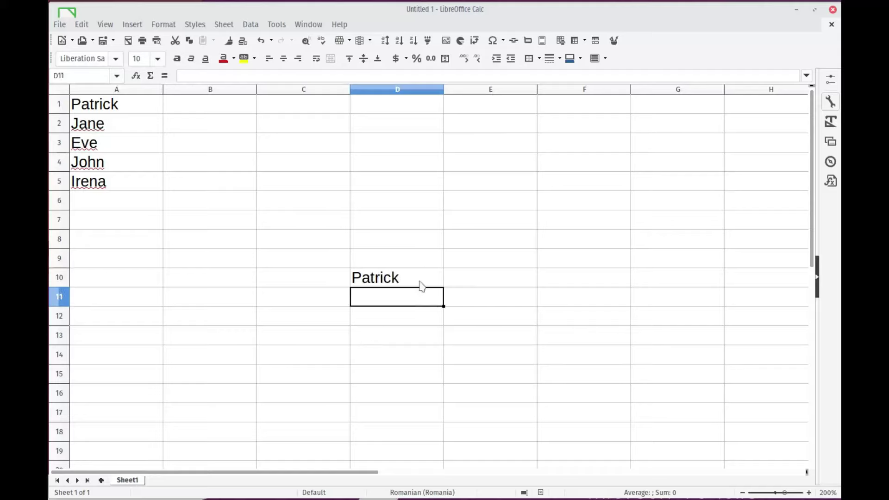
left_click(422, 286)
mouse_move(445, 287)
left_mouse_down()
mouse_move(442, 376)
mouse_move(443, 364)
left_mouse_up()
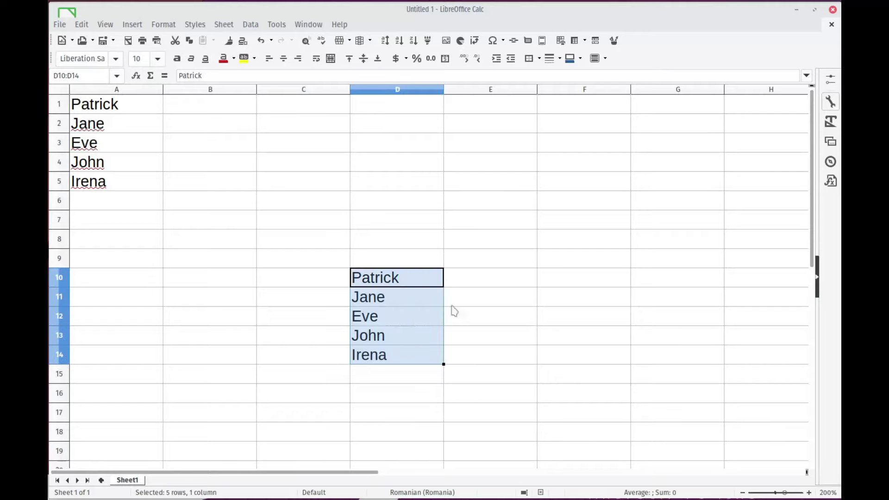
left_click(431, 307)
left_click(378, 167)
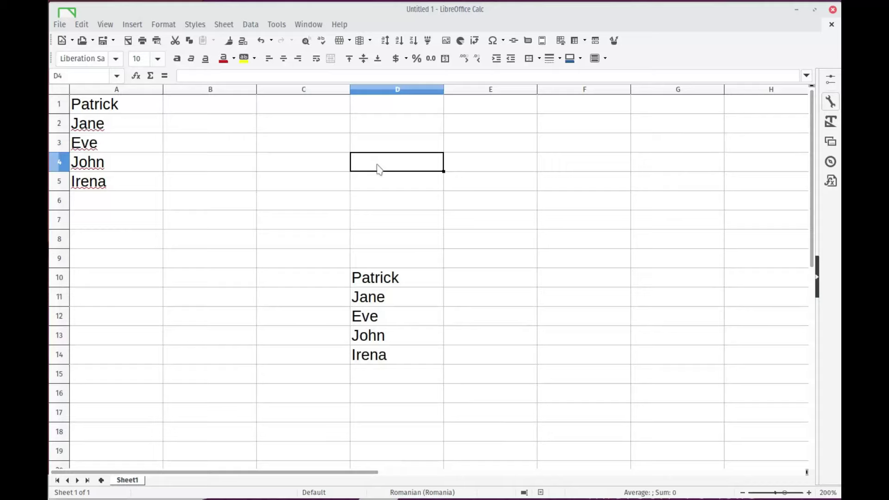
- Show the About LibreOffice window with version 6.2.5.2 via the Help menu
left_click(339, 24)
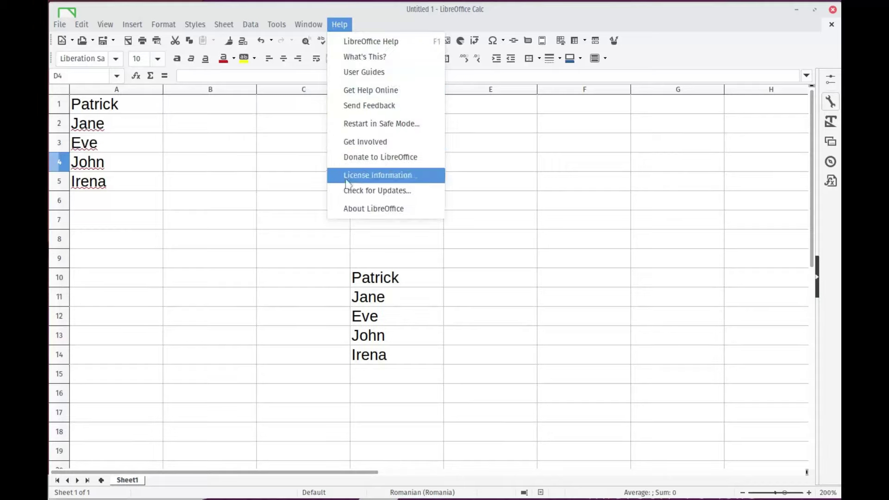
left_click(355, 210)
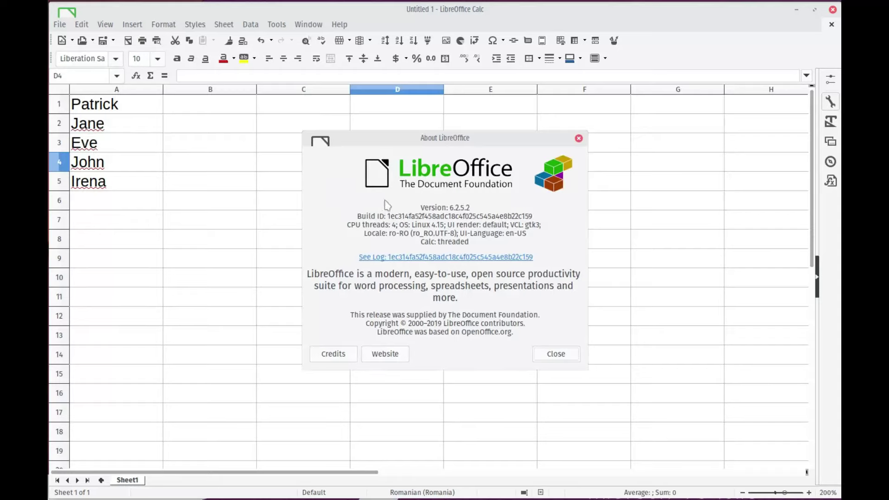